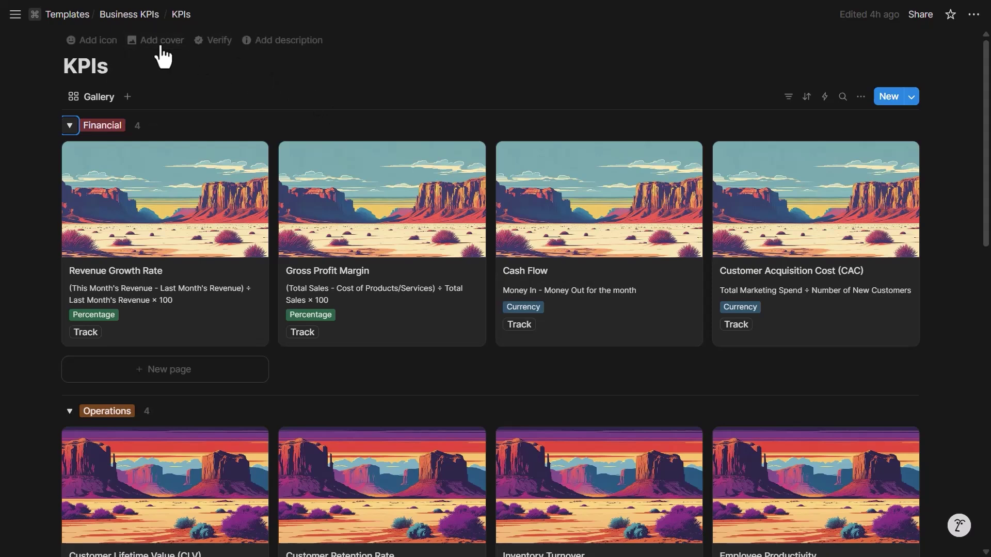
Collapse the Operations, Market and Risk groups in the KPIs gallery, leaving only the Financial group expanded.
left_click(69, 125)
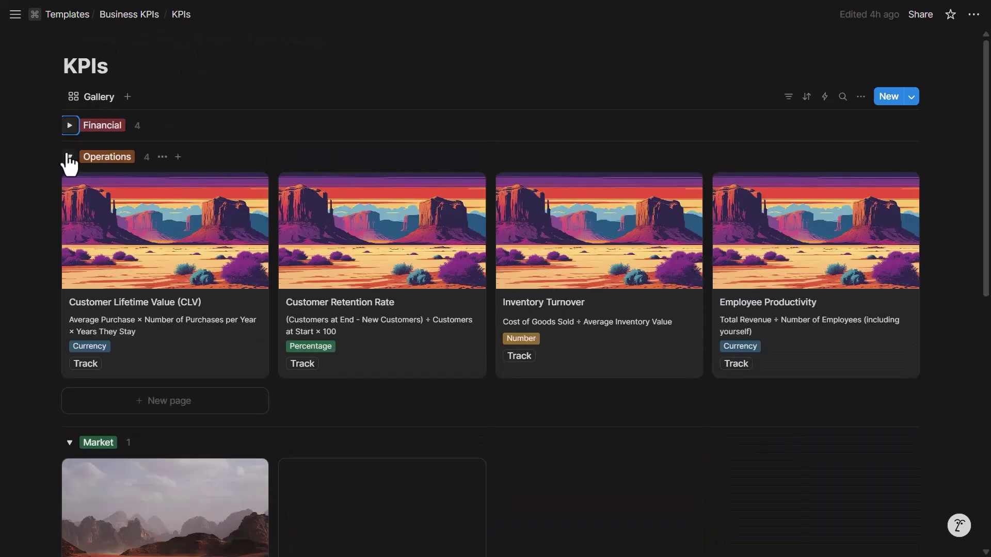
left_click(68, 157)
left_click(69, 188)
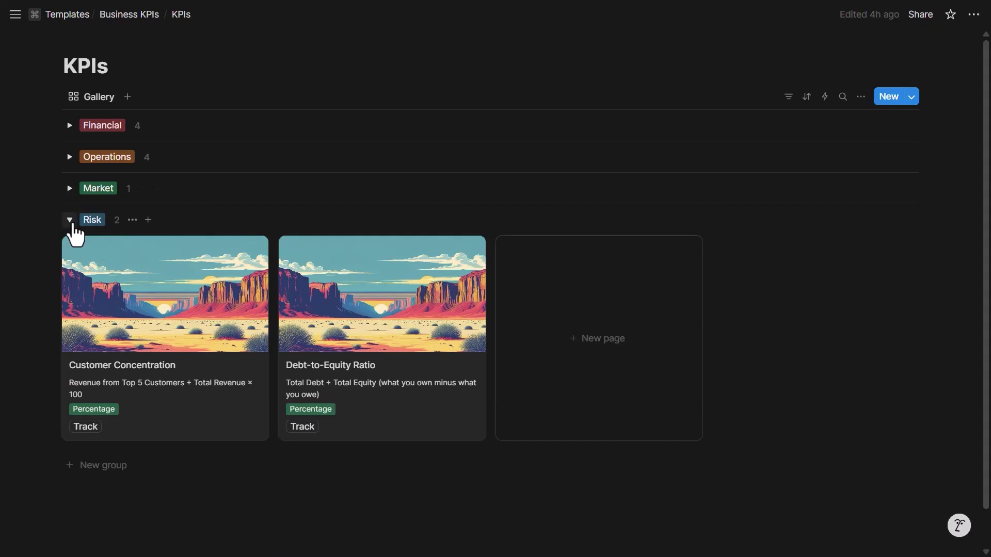
left_click(69, 126)
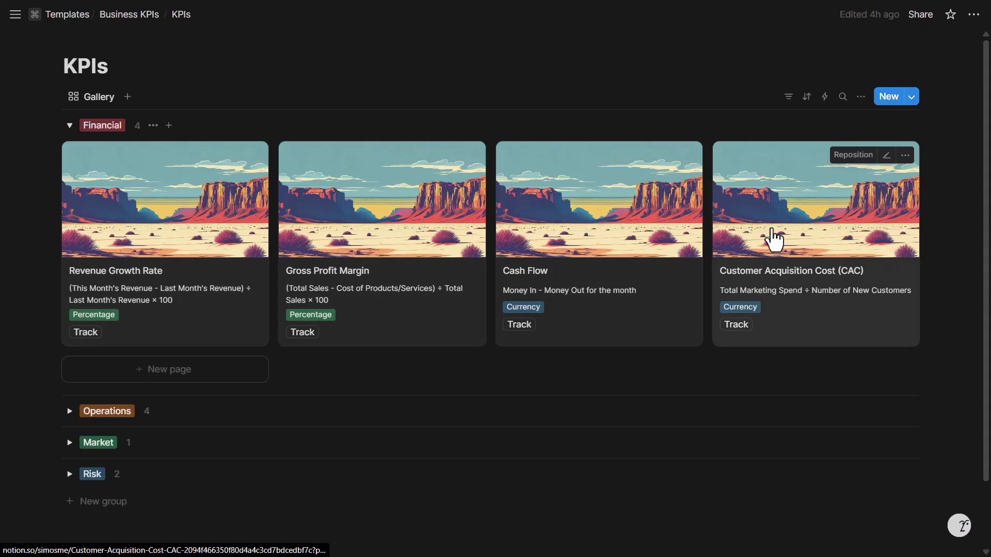
Open the Revenue Growth Rate KPI as a full page with its Content view showing.
left_click(129, 233)
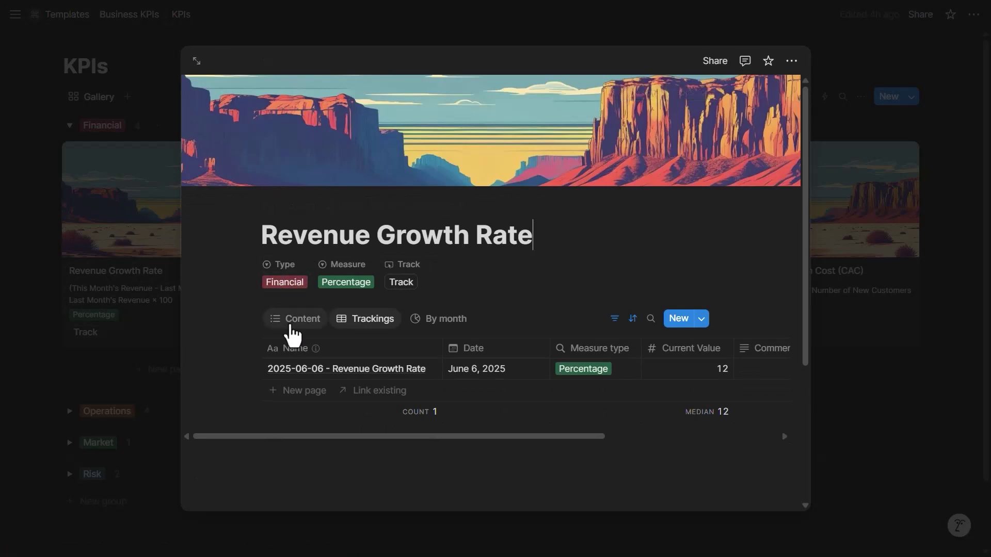
left_click(294, 323)
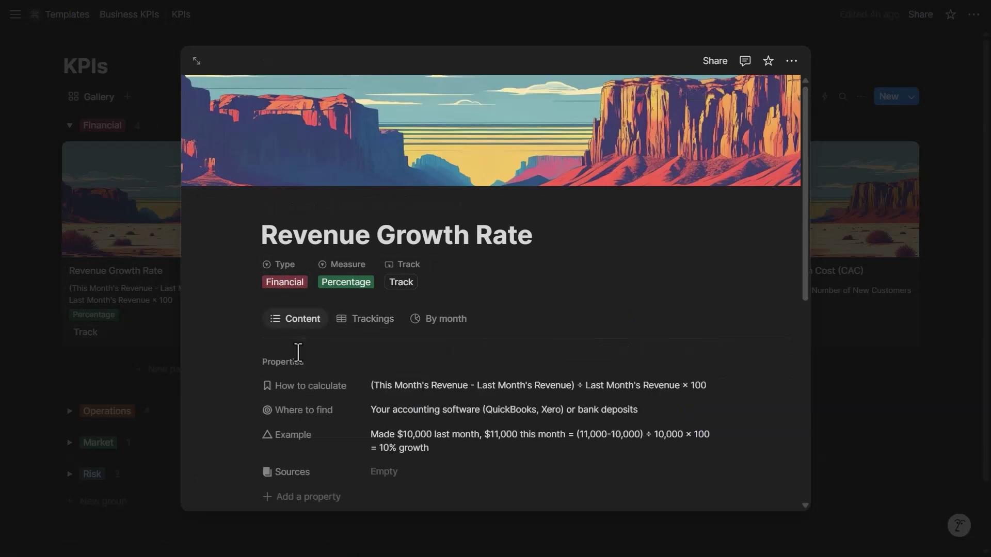
left_click(197, 61)
scroll(258, 178, "down", 5)
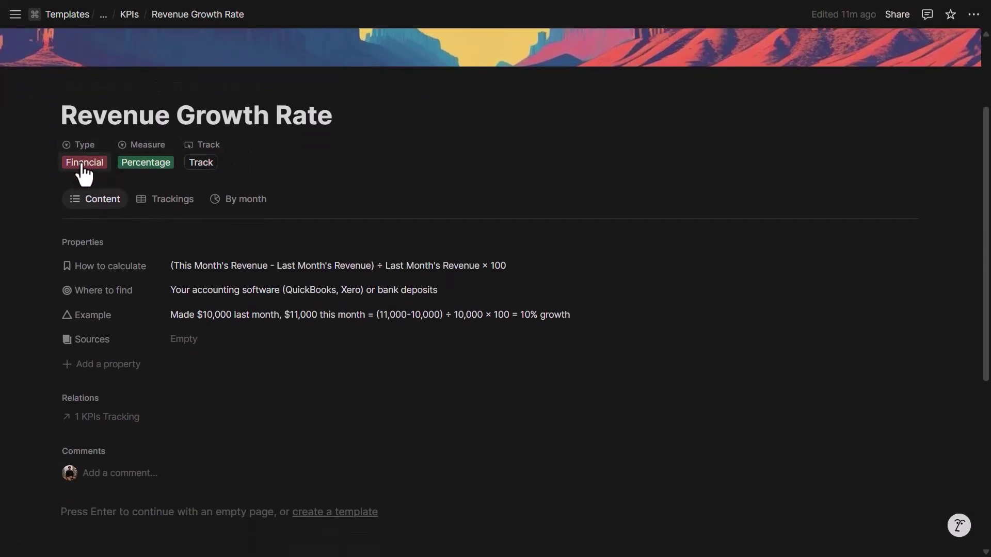
Check the available Measure options and the Sources property of Revenue Growth Rate without changing them.
left_click(147, 164)
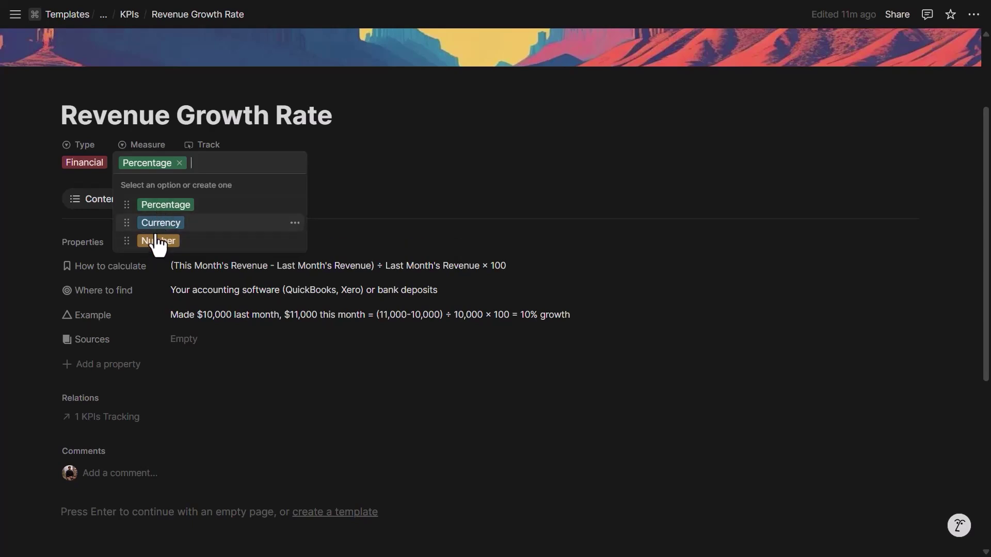
left_click(459, 167)
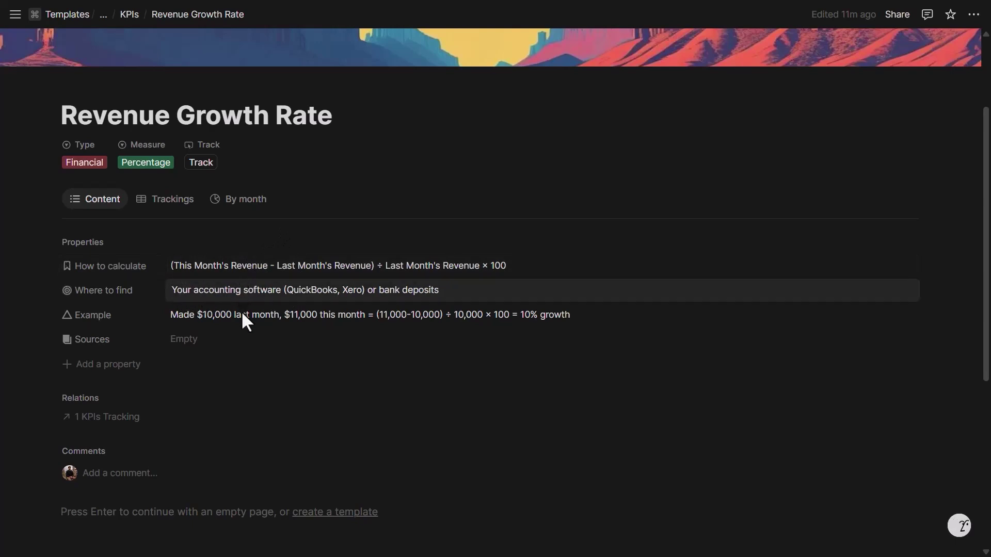
left_click(190, 339)
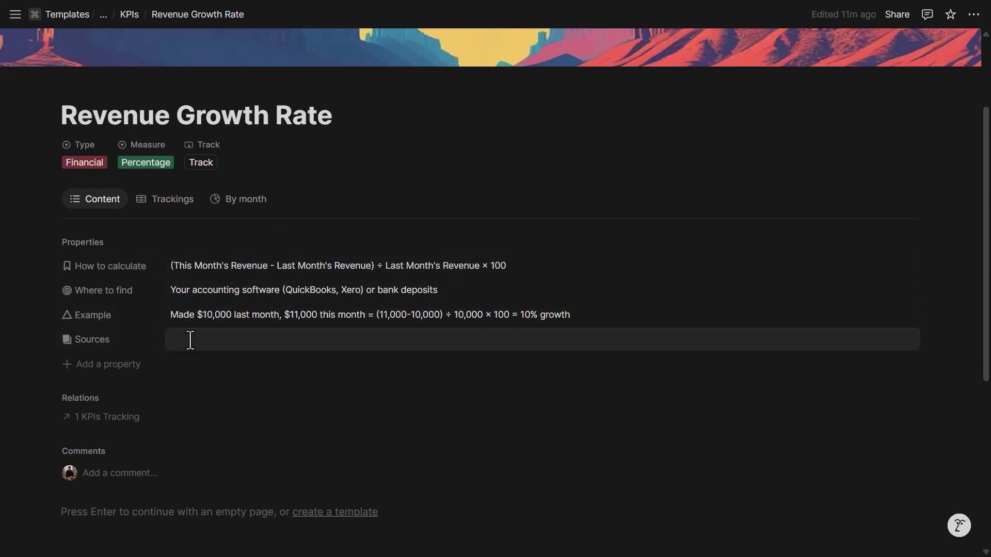
left_click(209, 310)
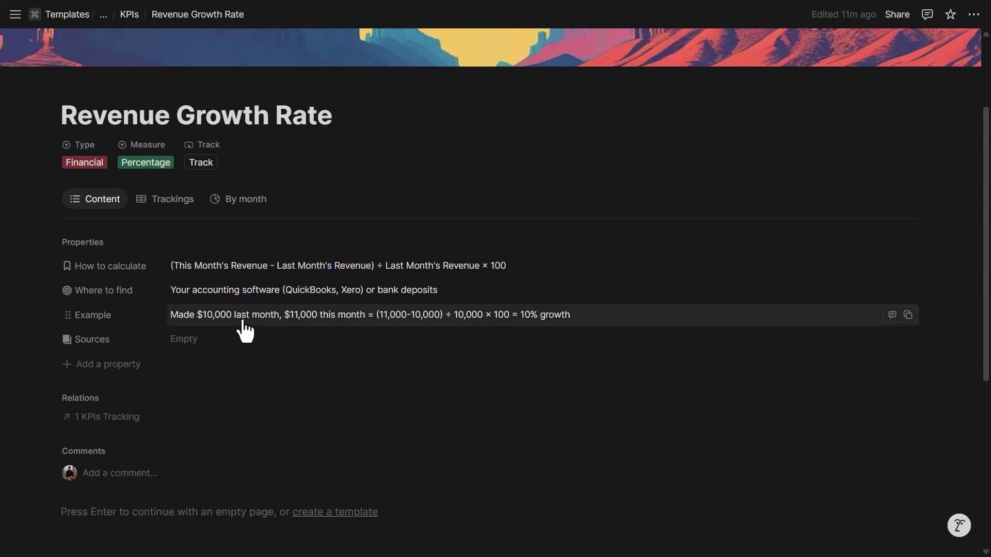
Create a new tracking entry from the Revenue Growth Rate KPI and check its title and date.
left_click(201, 163)
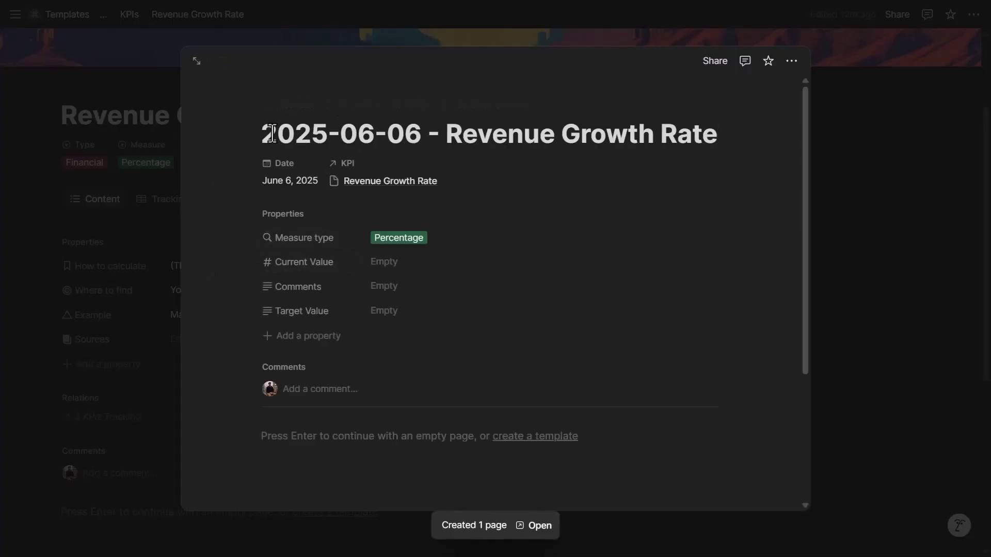
left_click_drag(264, 135, 713, 134)
left_click(712, 133)
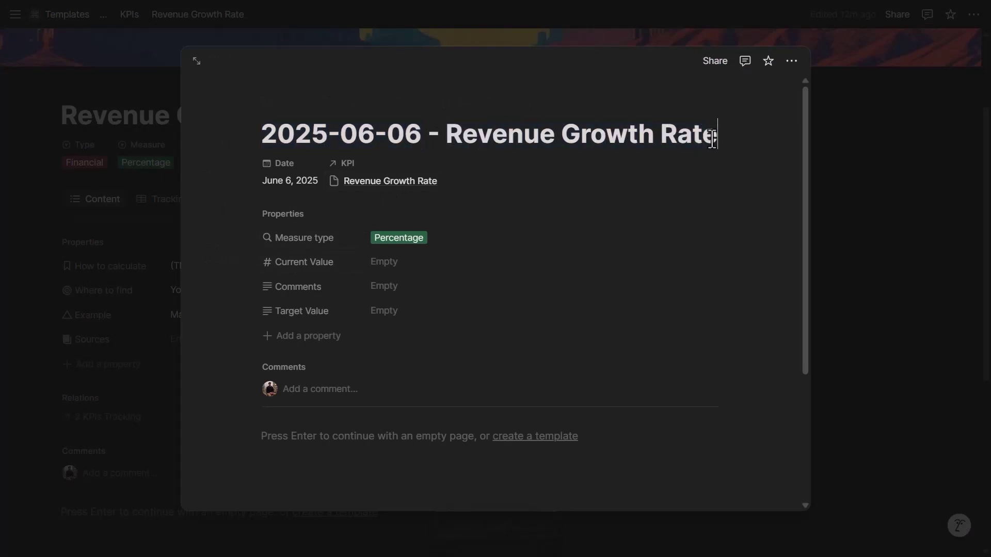
left_click(279, 183)
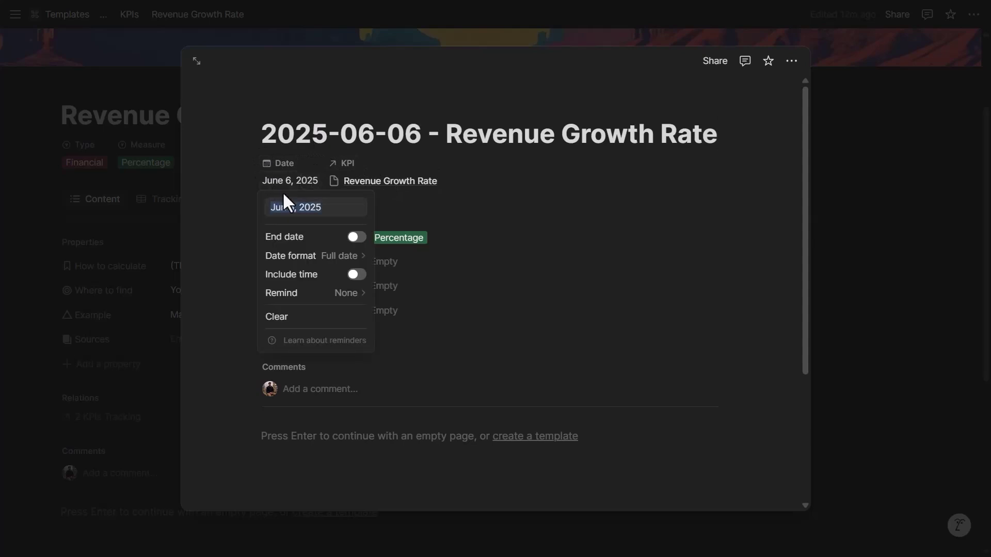
left_click(515, 290)
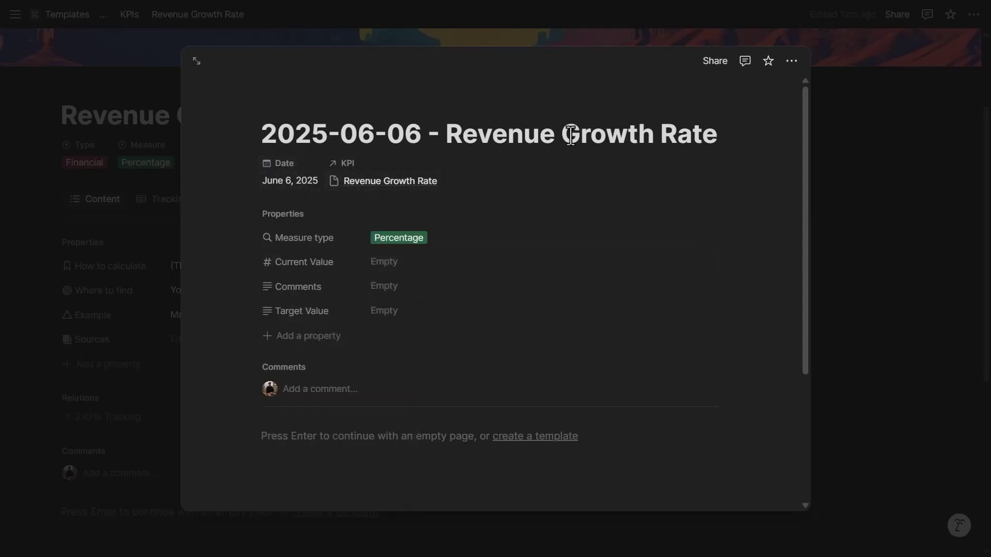
Set the new tracking entry's Current Value to 25.
left_click(410, 262)
type("25")
key("Return")
Move the Target Value property above Current Value, set it to ≥30, and close the entry with Comments left empty.
left_click_drag(316, 311, 313, 274)
left_click(406, 274)
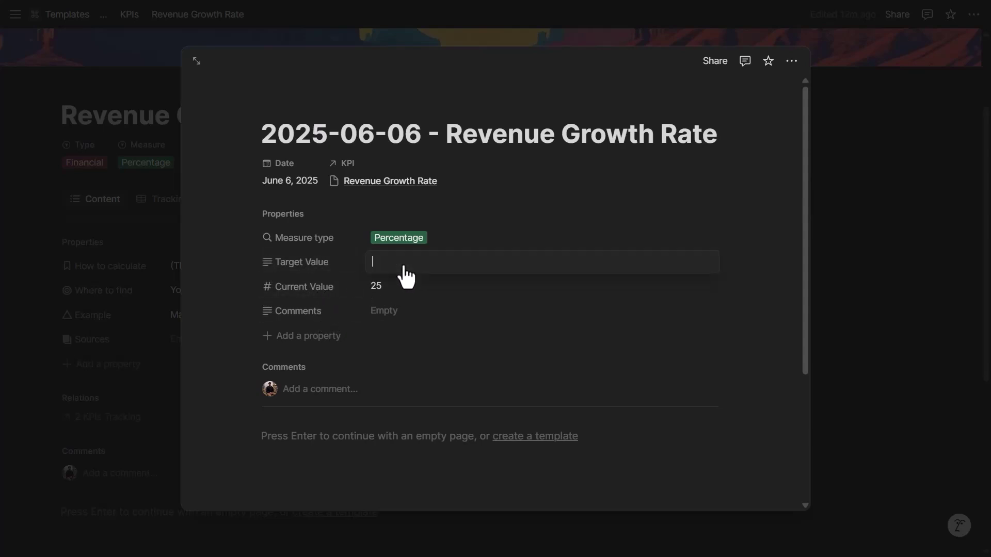
type(">")
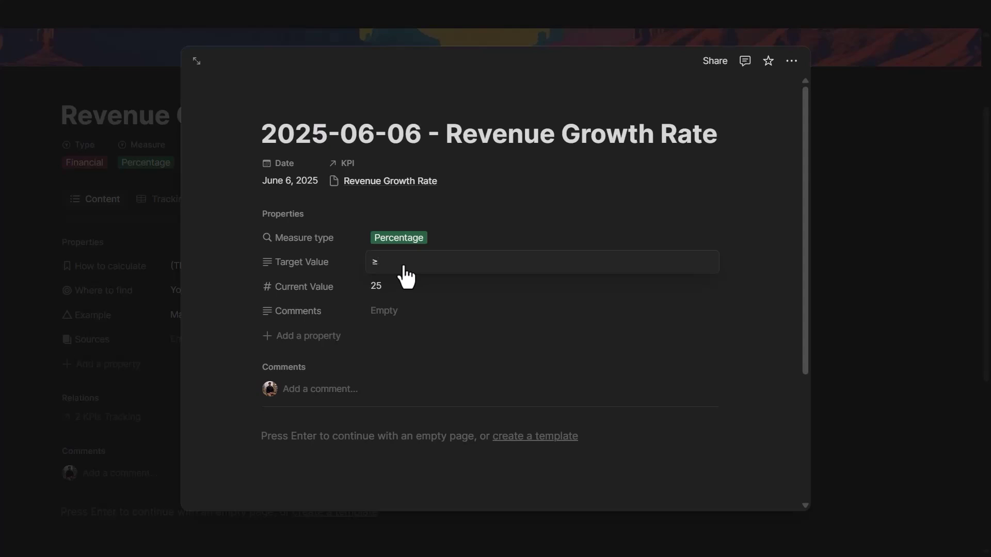
type("30")
key("Return")
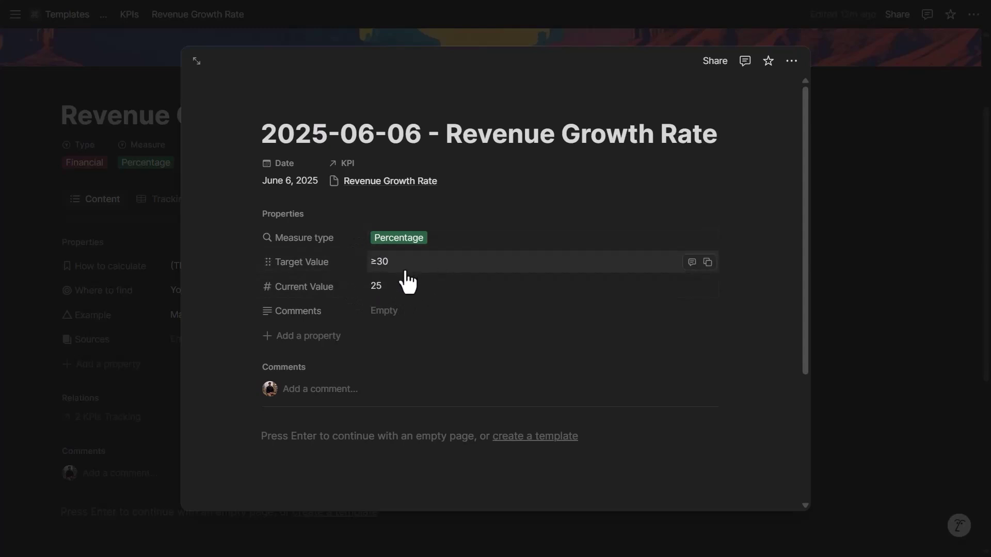
left_click(412, 318)
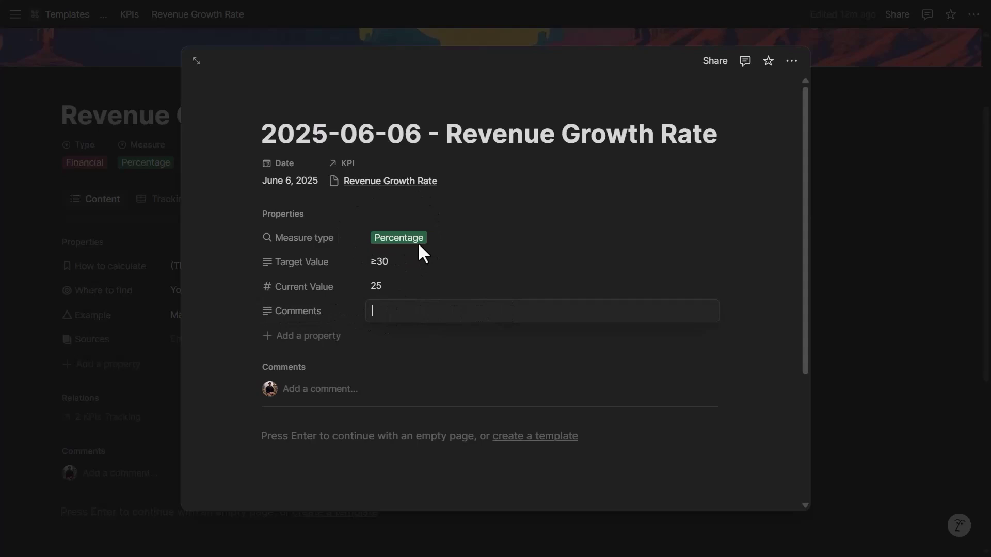
key("Escape")
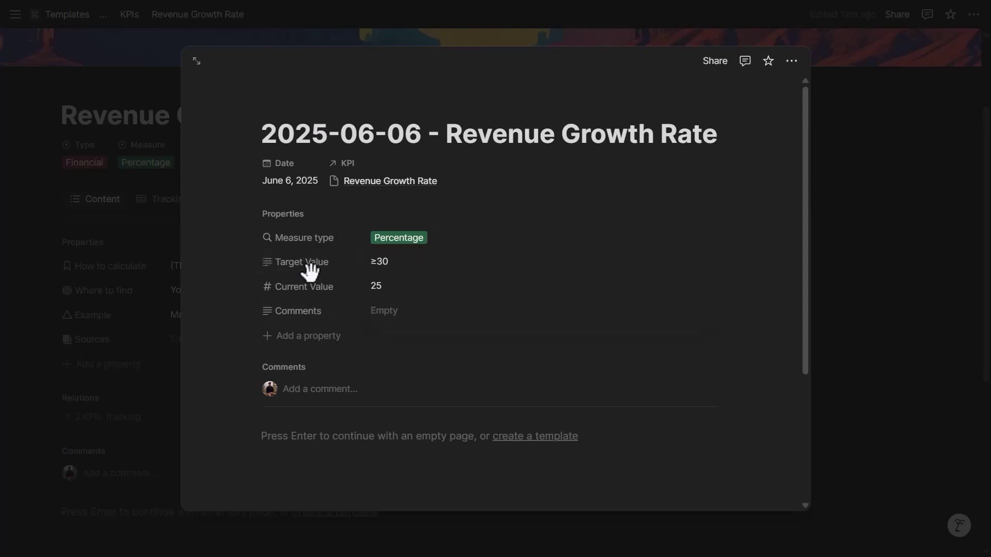
left_click(158, 312)
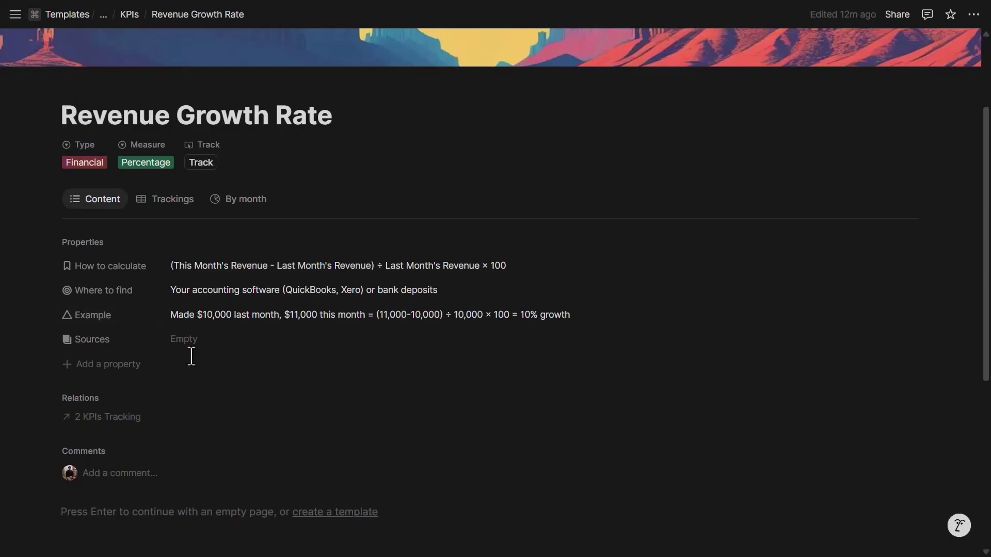
In the Revenue Growth Rate trackings, set the second entry's date to May 6, 2025 and rename it 2025-05-06 - Revenue Growth Rate.
left_click(167, 201)
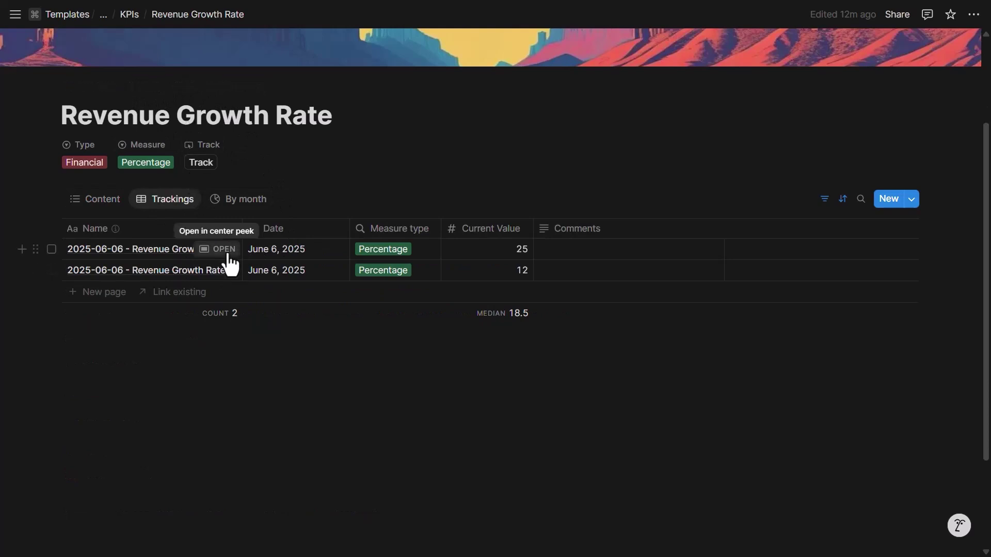
left_click(279, 271)
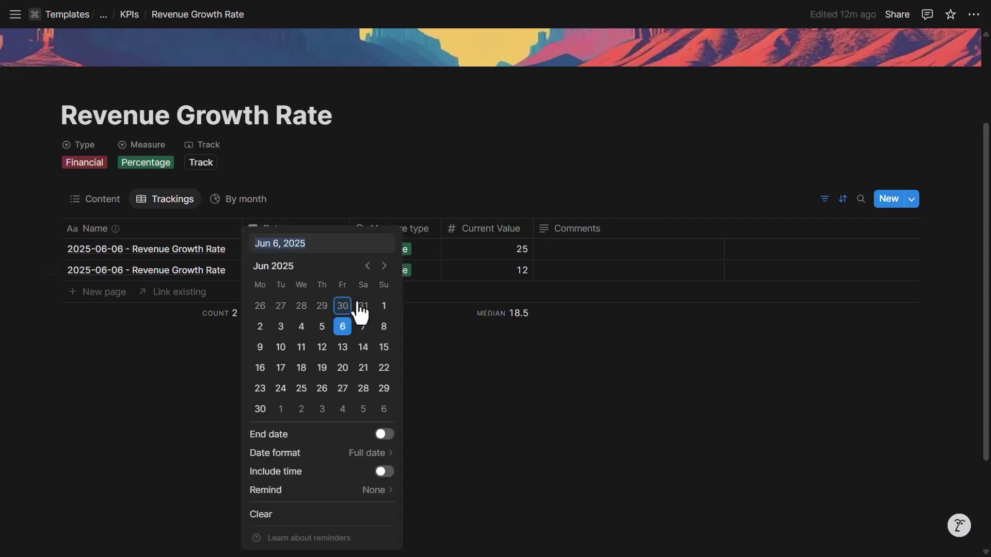
left_click(368, 266)
left_click(280, 326)
left_click(173, 338)
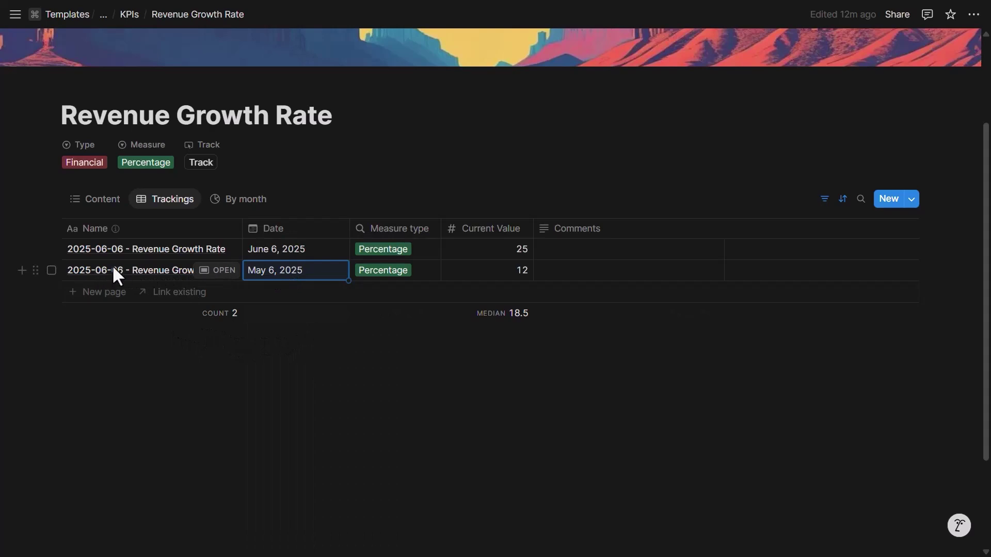
left_click(131, 272)
left_click(397, 209)
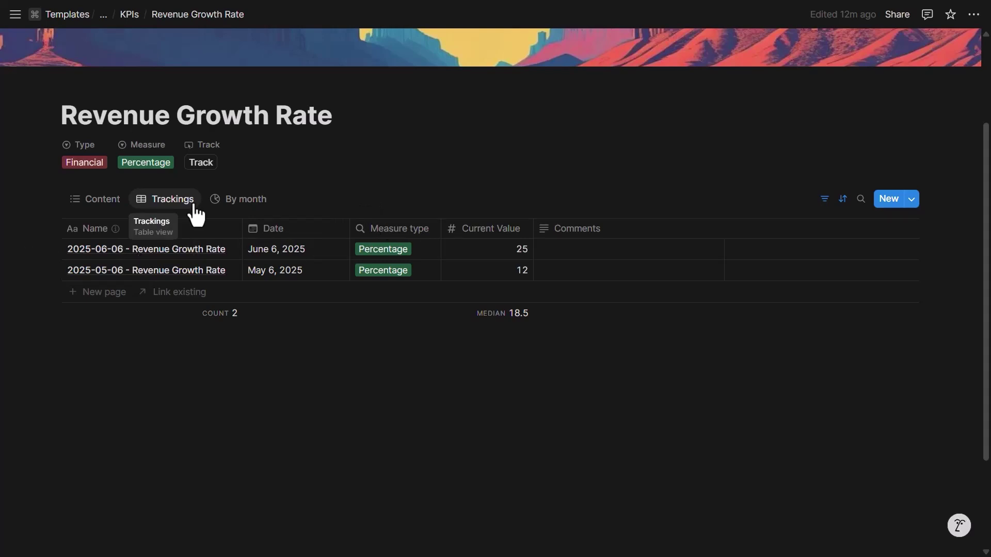
Examine the monthly chart of Revenue Growth Rate and the entries behind its Jun 2025 point, then return to the Content view.
left_click(242, 199)
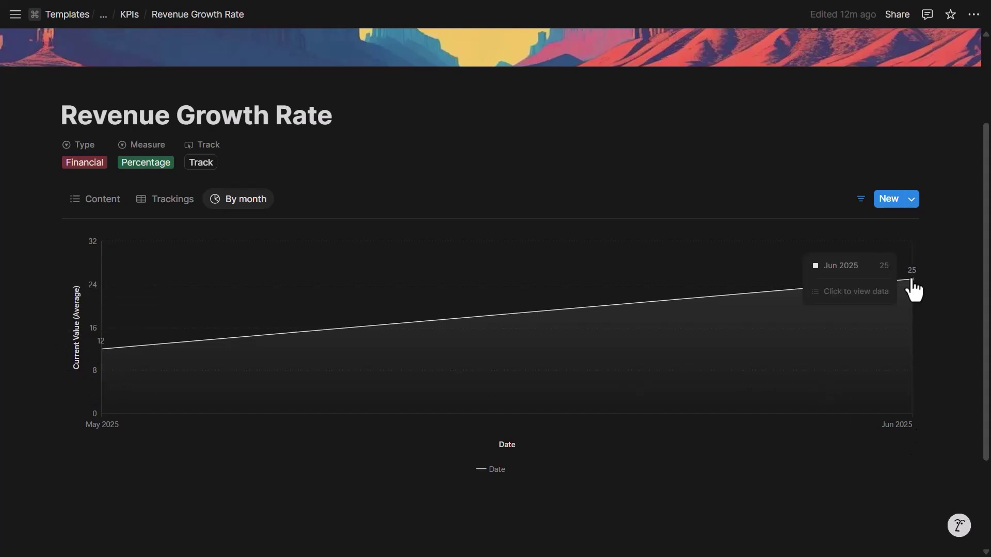
left_click(914, 305)
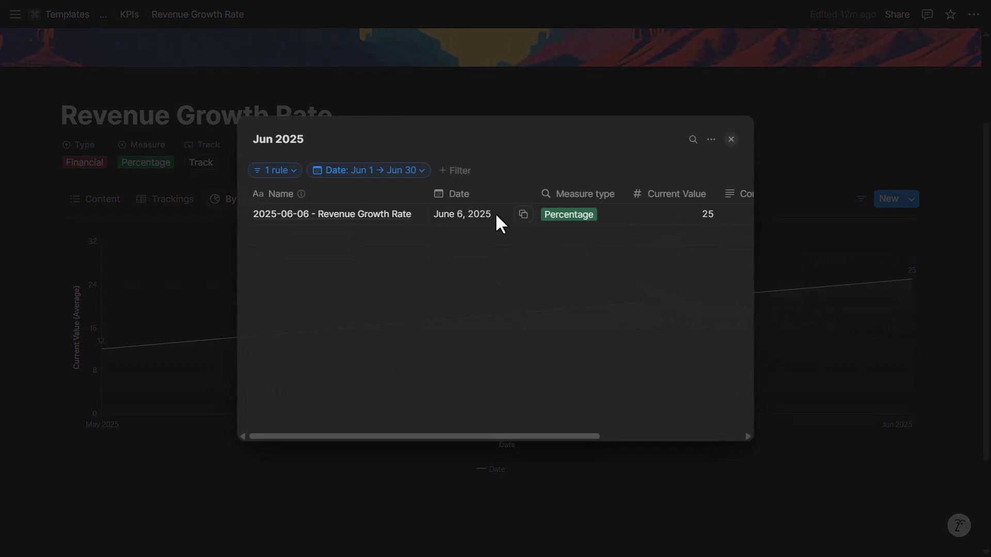
left_click_drag(487, 436, 432, 440)
left_click(151, 203)
left_click(154, 202)
left_click(101, 204)
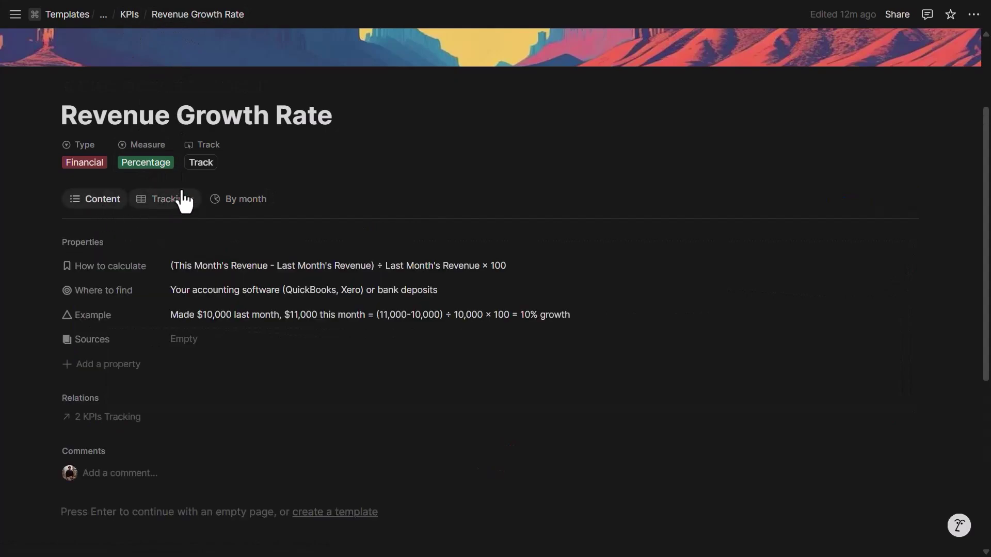
Return to the KPIs gallery and open the Gross Profit Margin KPI as a full page.
left_click(130, 15)
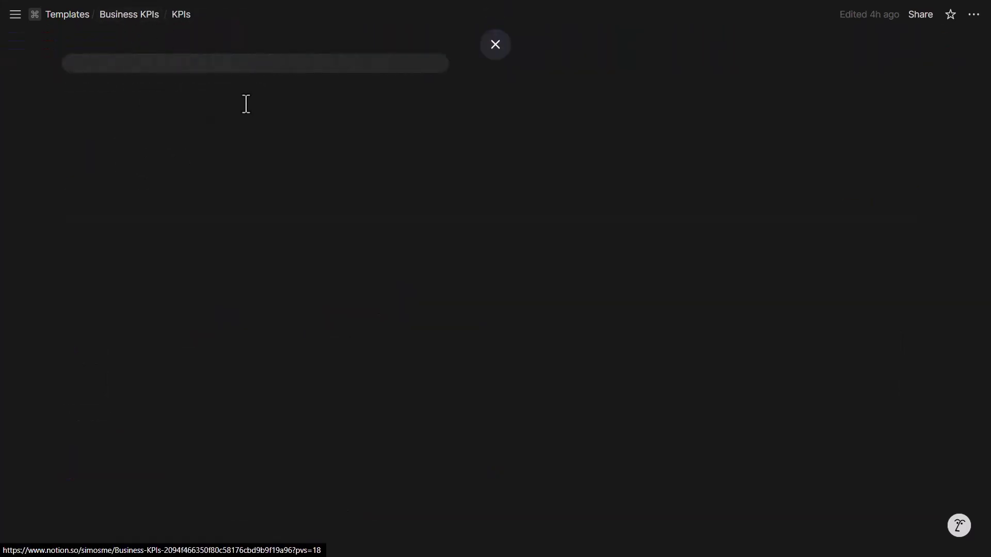
left_click(283, 204)
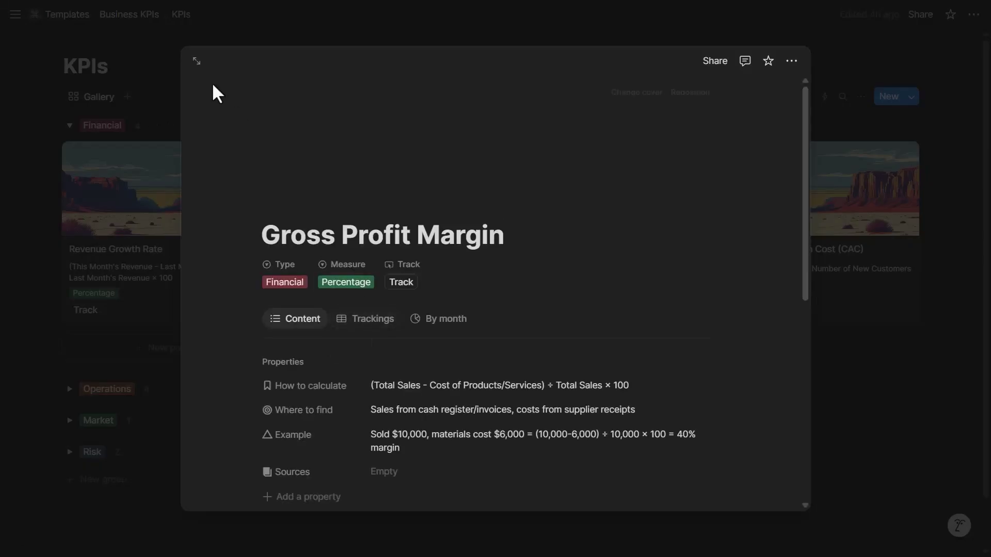
left_click(197, 61)
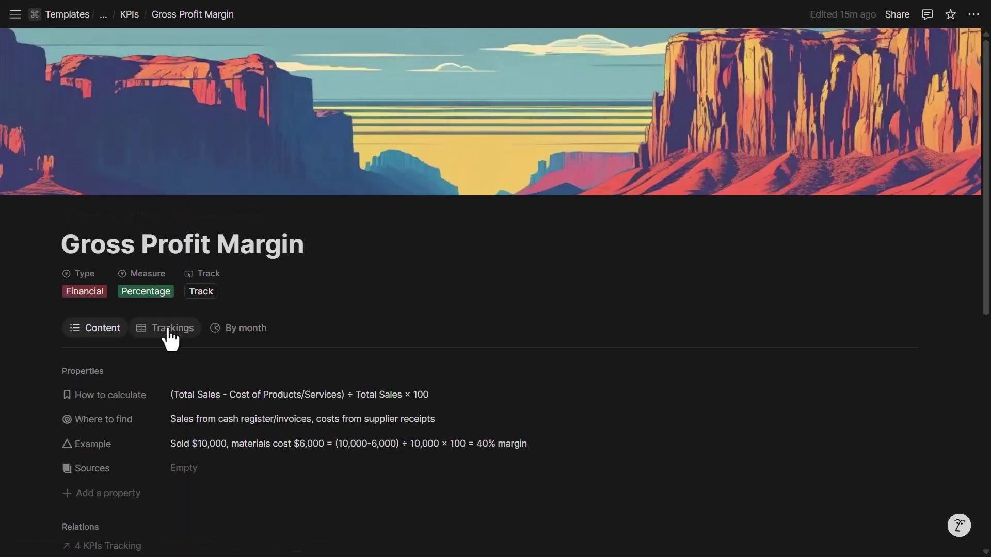
Review the Gross Profit Margin tracking entries, its chart by month and its Content properties.
left_click(170, 330)
scroll(340, 276, "down", 1)
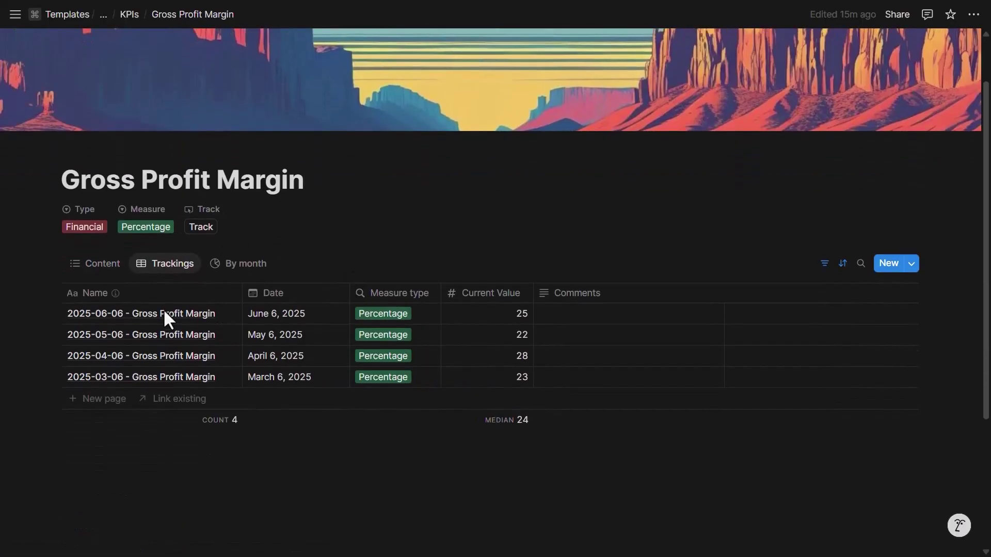
left_click_drag(277, 379, 286, 315)
left_click(376, 277)
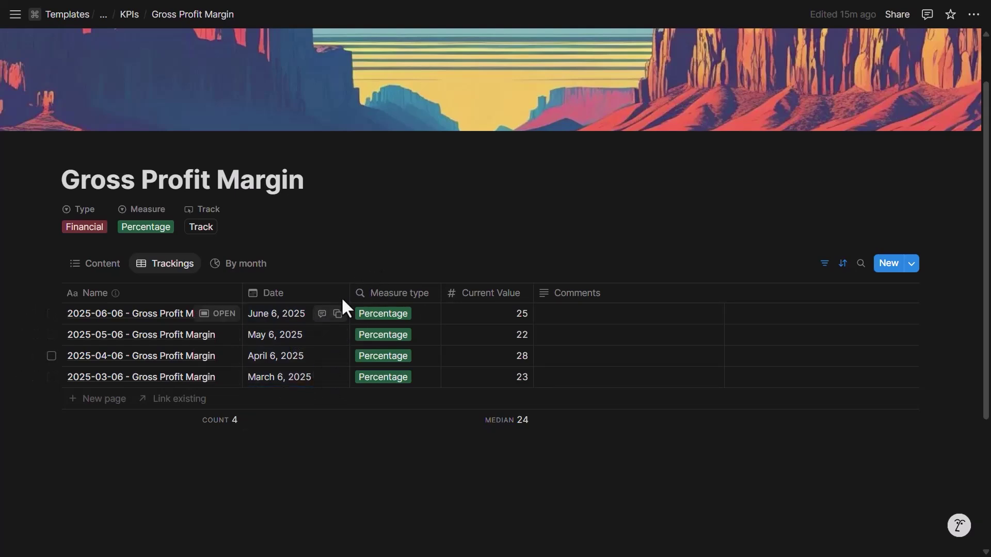
left_click(240, 264)
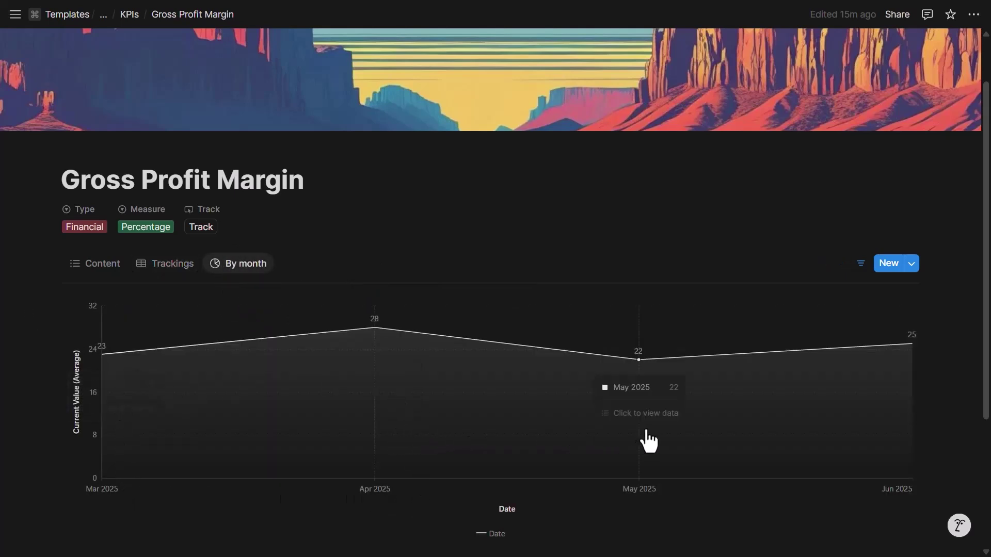
left_click(76, 268)
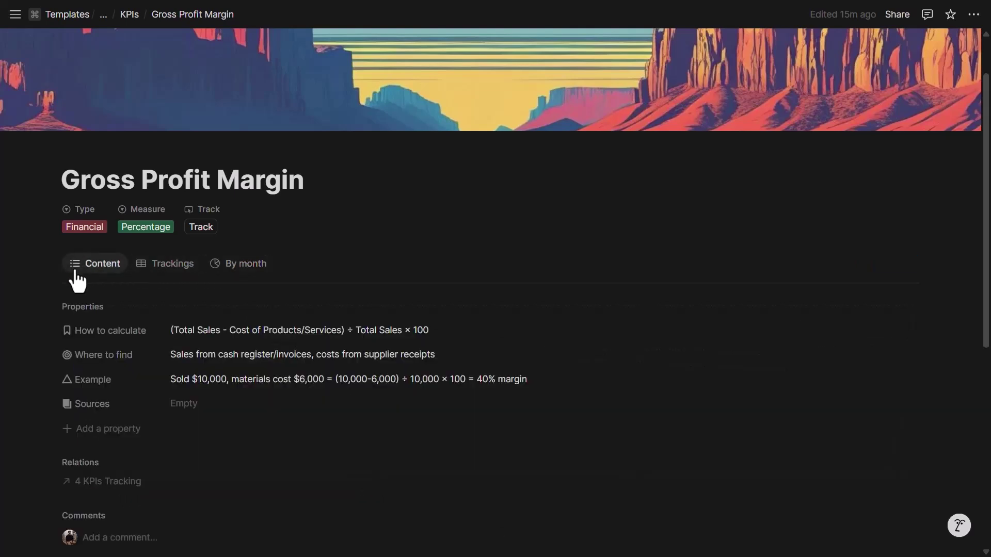
left_click(152, 270)
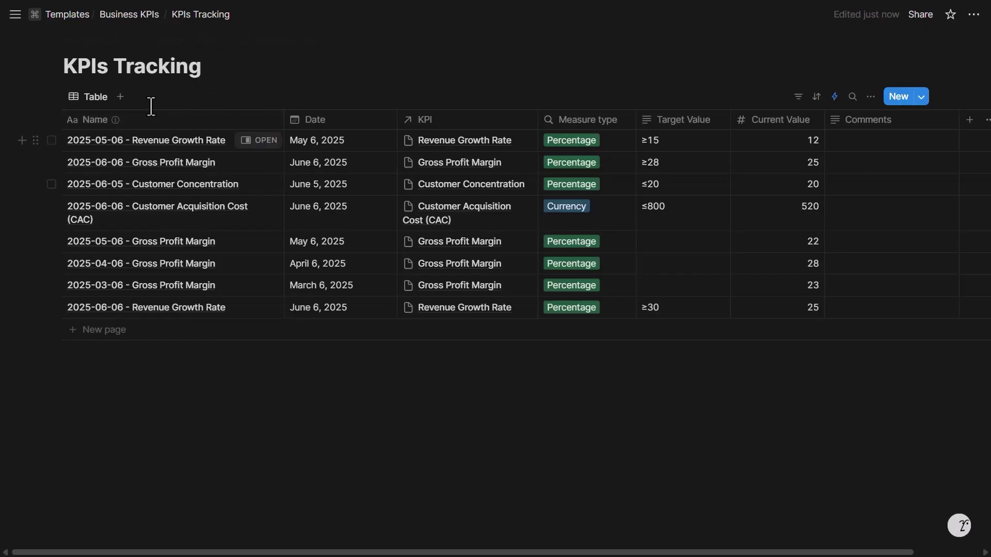
Examine the KPIs Tracking table's name, date, KPI, target value, current value and comments fields for the May 2025 Revenue Growth Rate entry.
left_click(207, 151)
left_click_drag(207, 151, 212, 323)
left_click(263, 95)
left_click(325, 149)
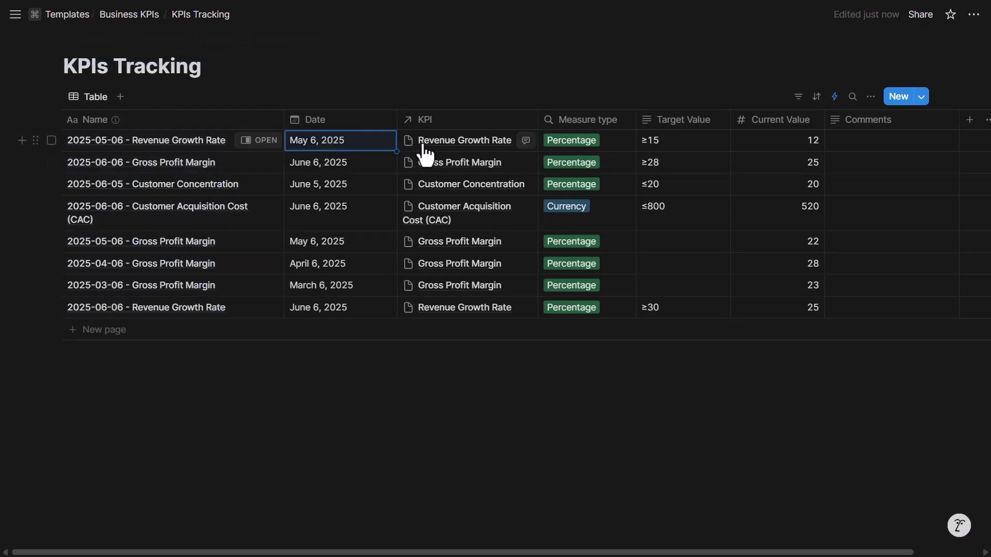
left_click(458, 146)
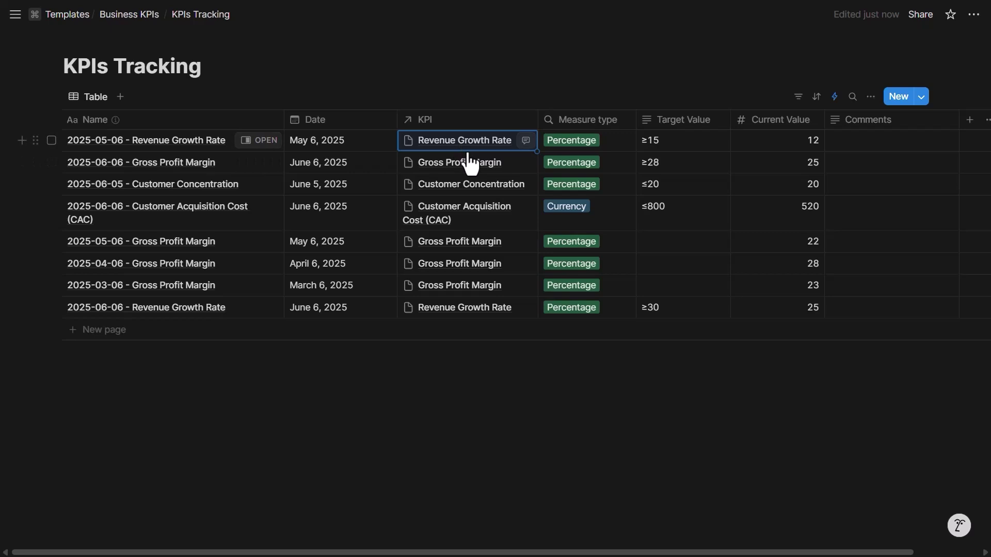
key("Escape")
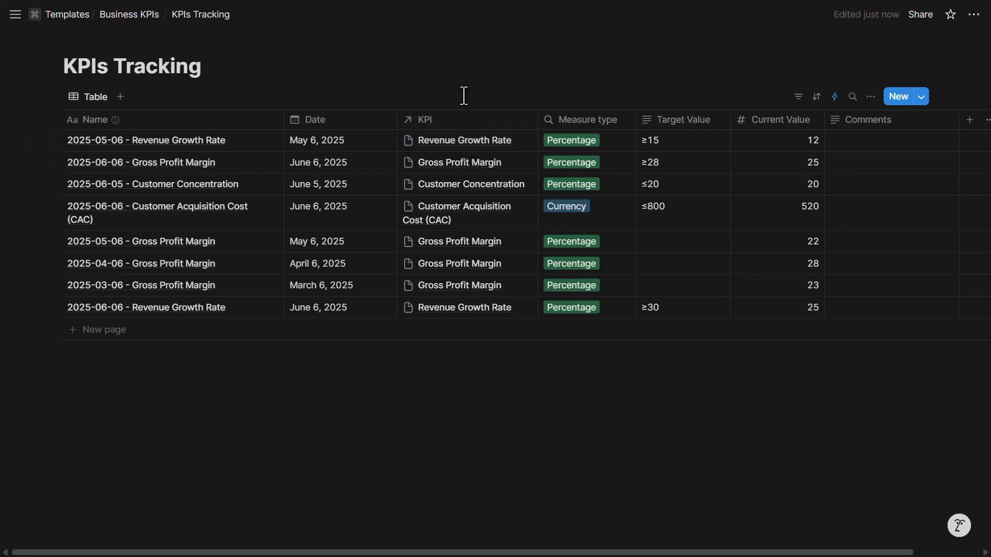
left_click(669, 150)
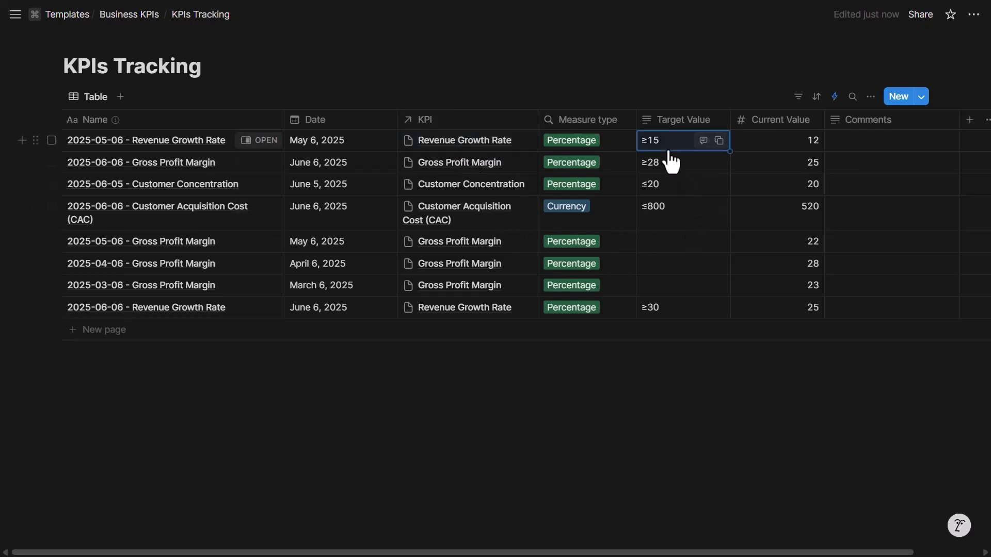
left_click(801, 149)
left_click(882, 149)
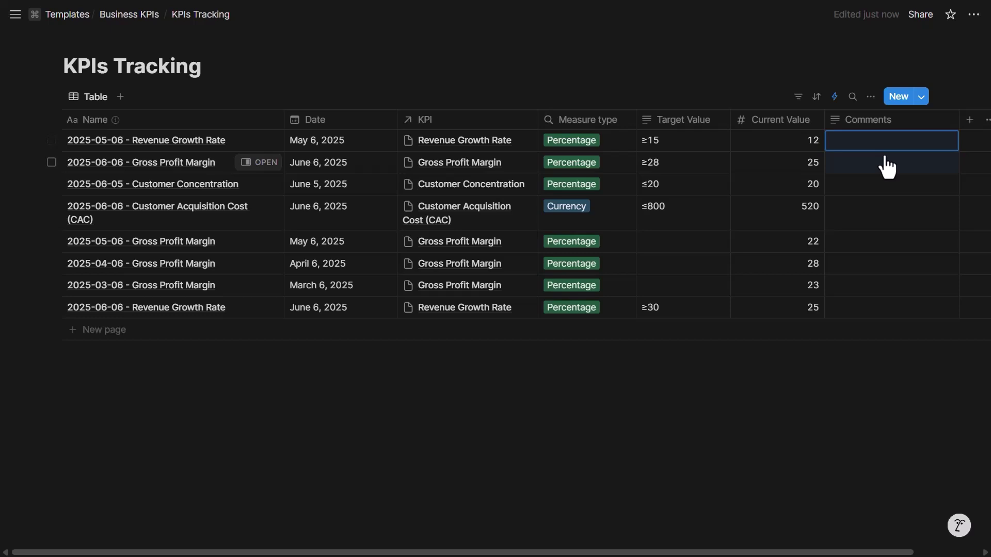
key("Escape")
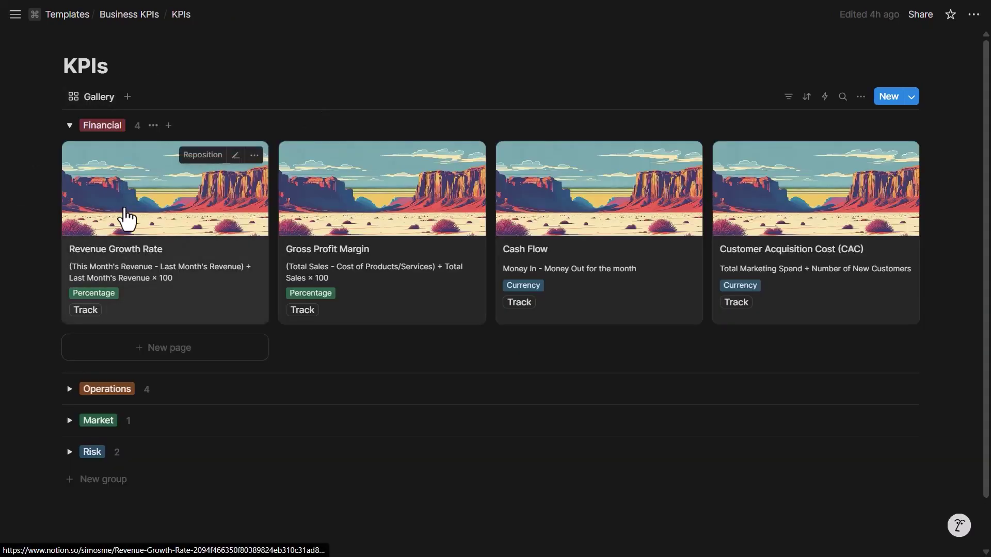
Open the Revenue Growth Rate KPI and review its Track button automation, then close the automation without changing it.
left_click(124, 216)
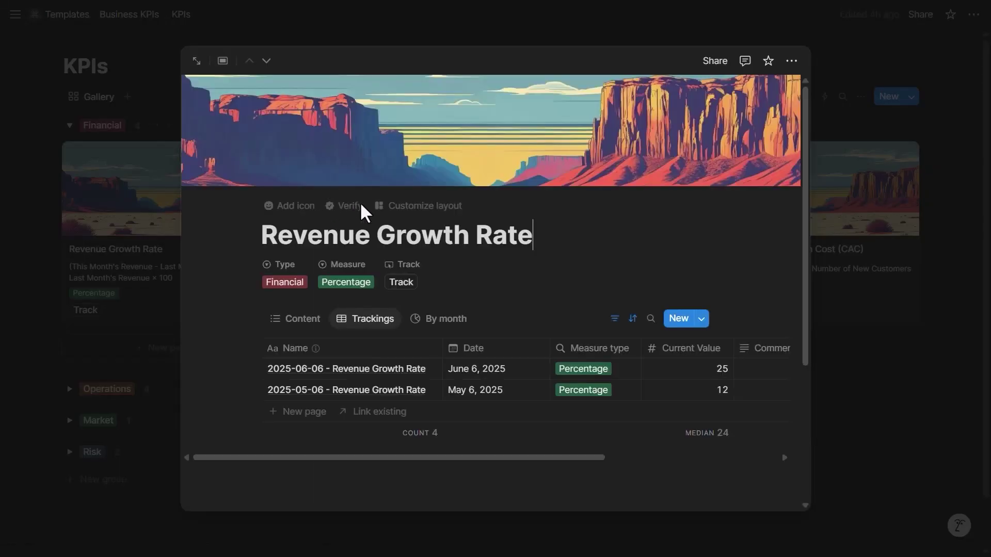
left_click(390, 265)
left_click(412, 305)
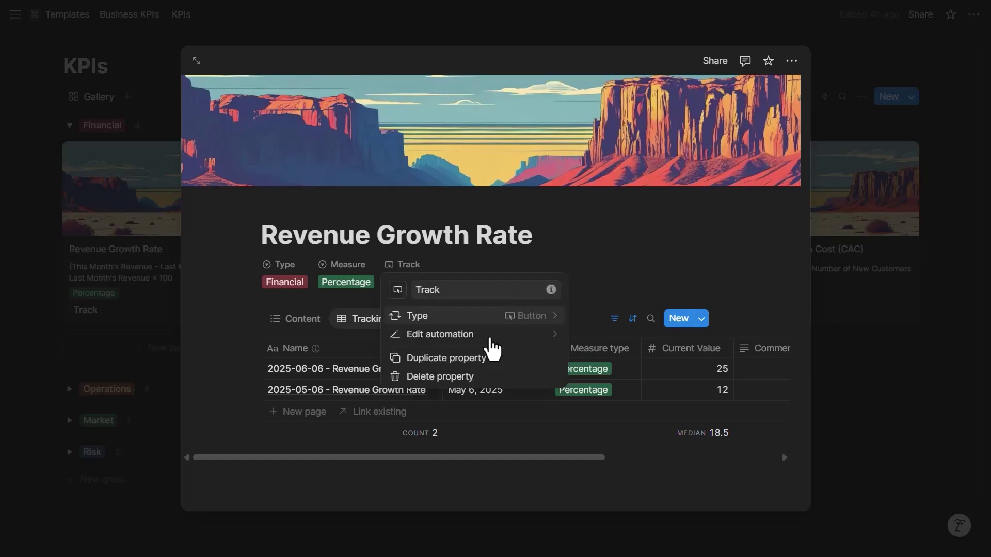
left_click(474, 334)
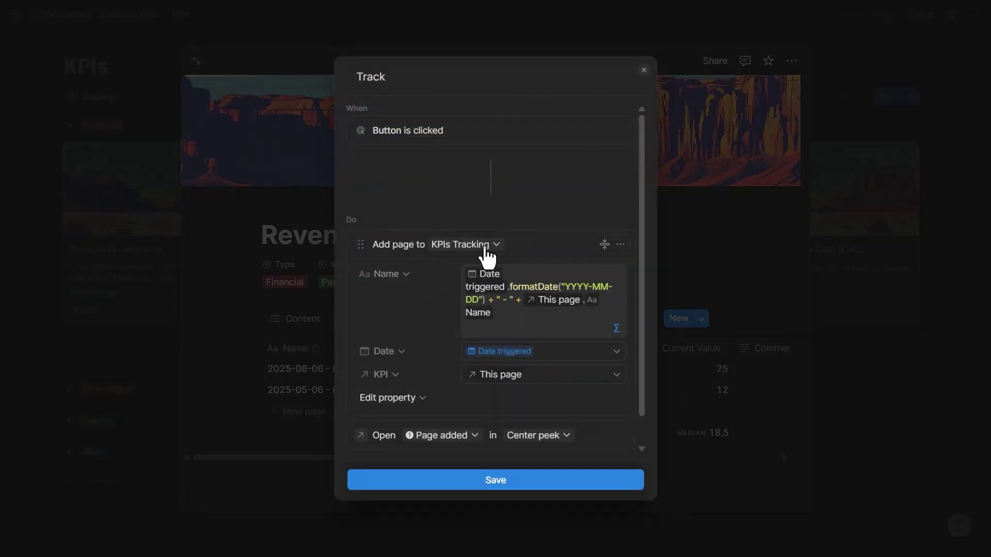
scroll(475, 256, "down", 1)
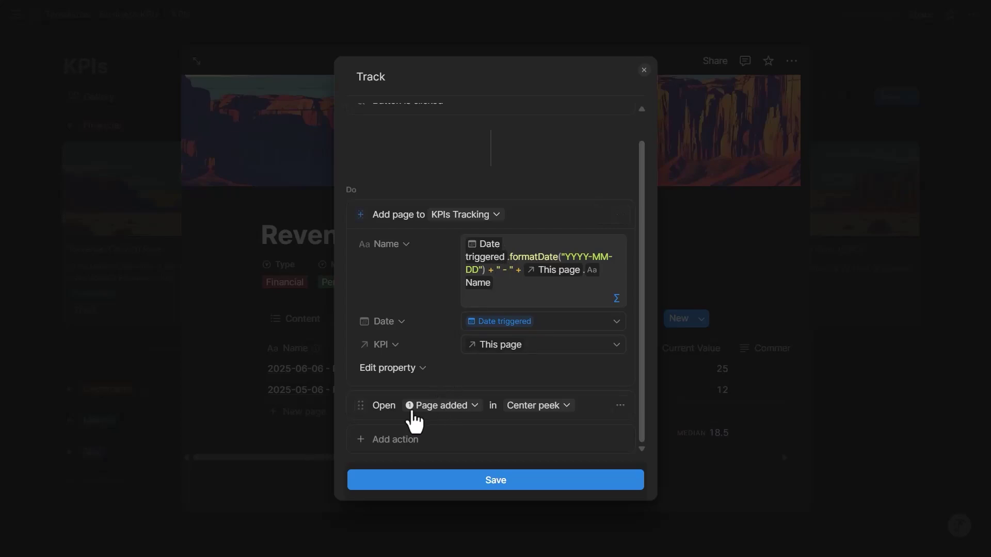
left_click(260, 367)
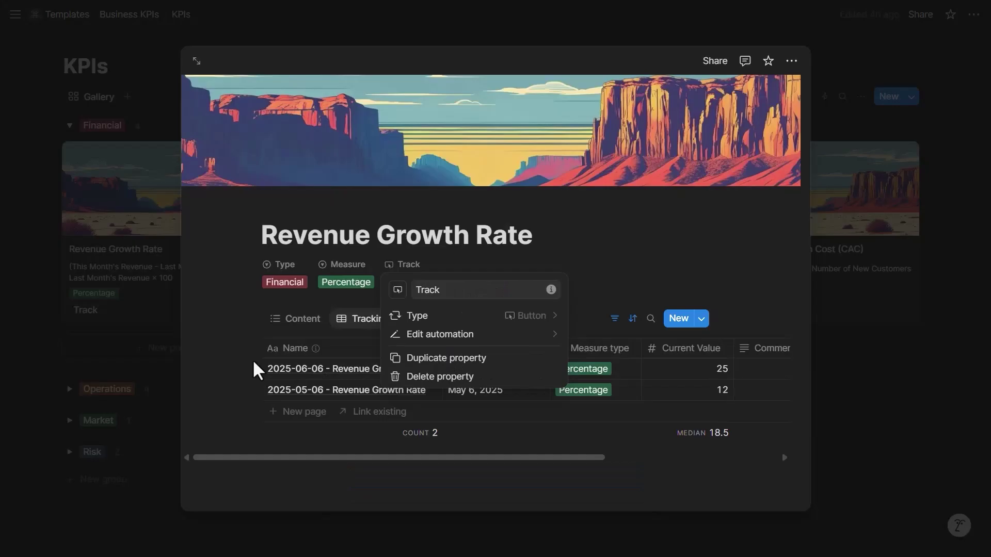
left_click(300, 361)
left_click(301, 361)
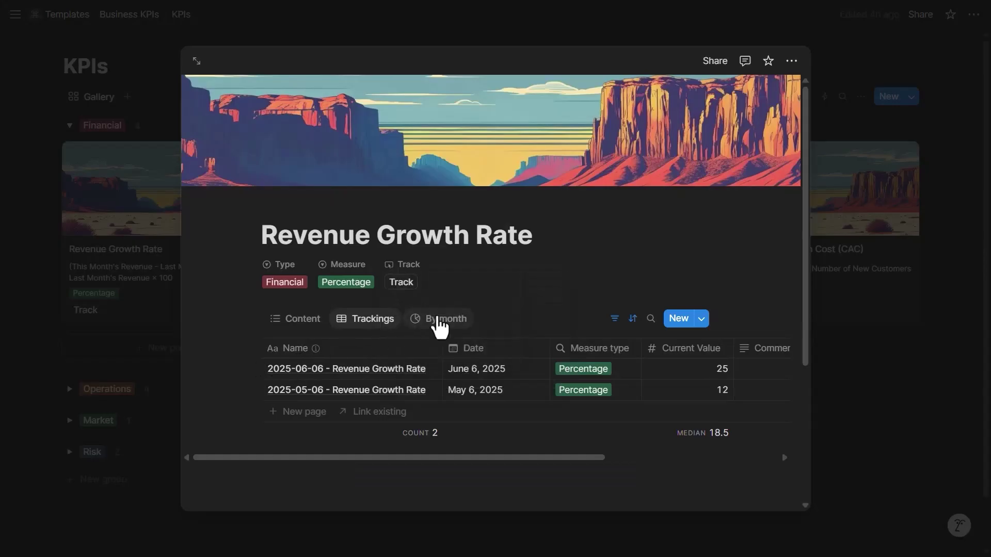
Check the Revenue Growth Rate monthly chart, then review its tracking entries across to the Comments column.
left_click(439, 322)
left_click(390, 327)
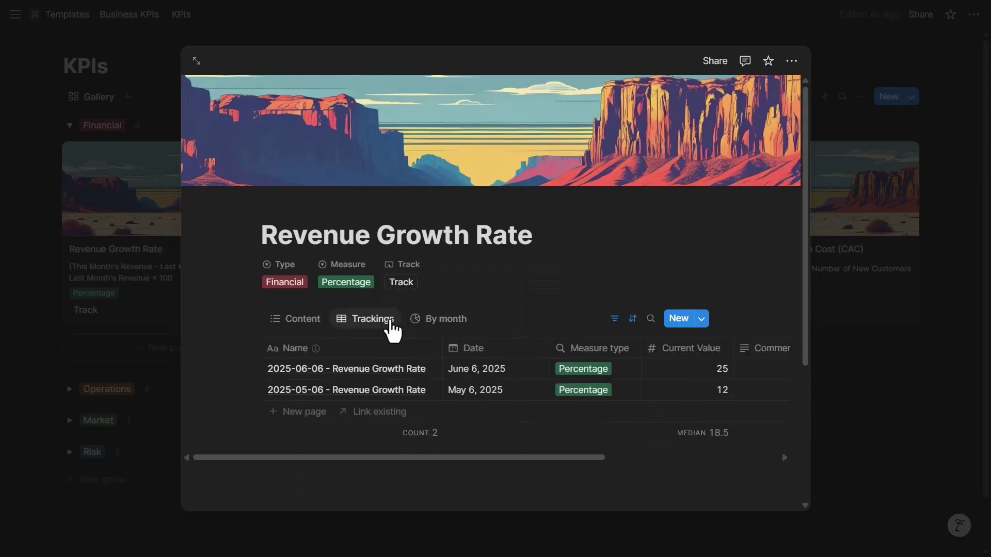
scroll(393, 333, "down", 2)
scroll(393, 333, "down", 1)
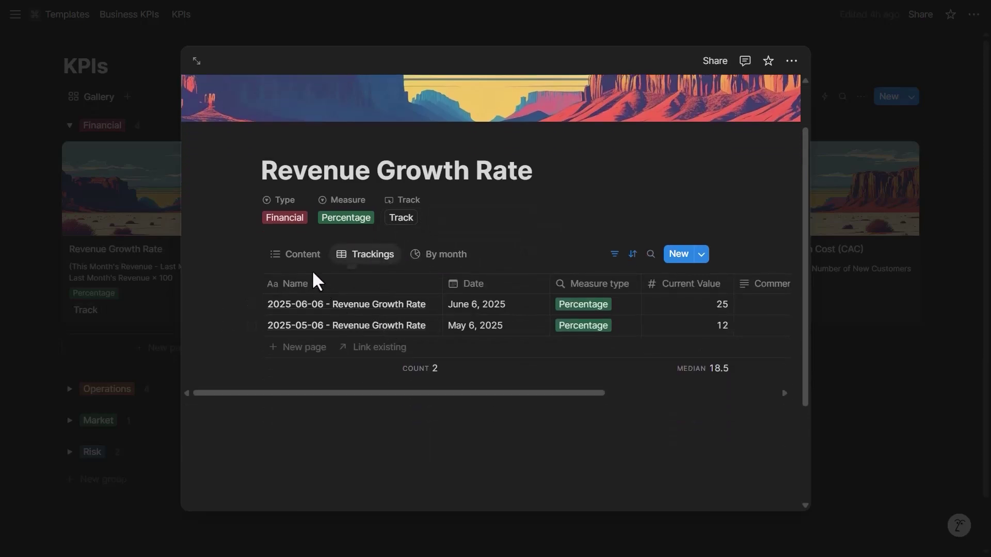
left_click_drag(390, 394, 562, 388)
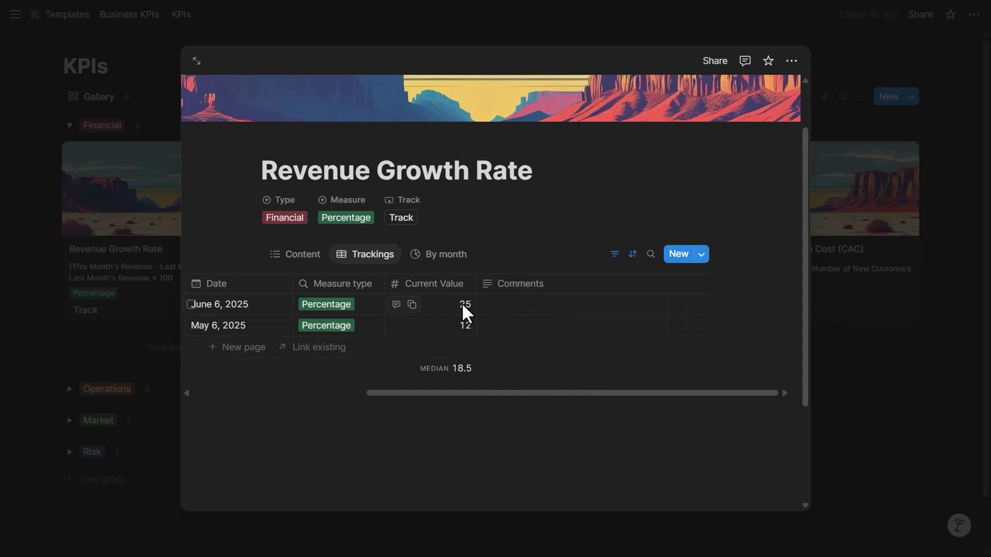
Review the Revenue Growth Rate Content properties and the property types available to add, then close the KPI without adding one.
left_click(303, 258)
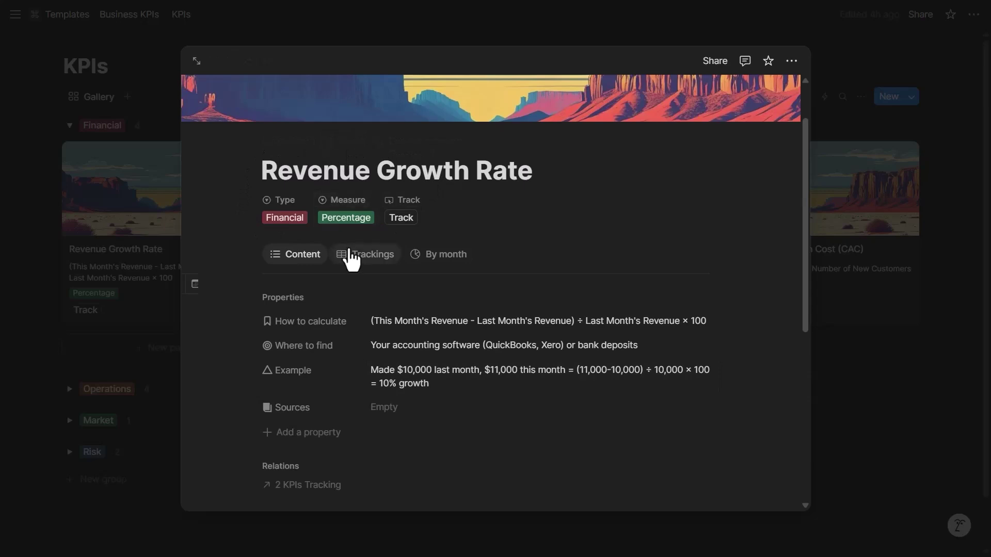
left_click(322, 433)
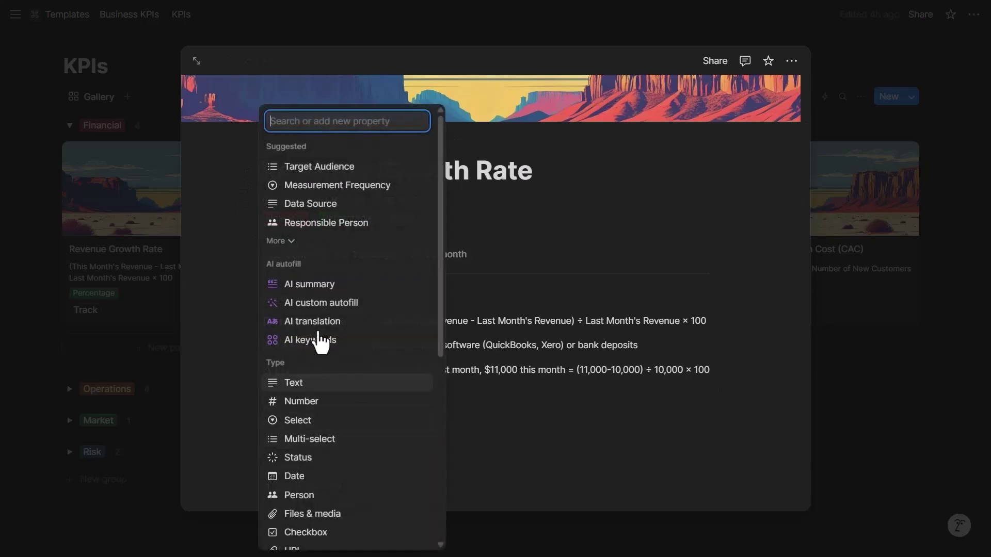
scroll(318, 338, "down", 5)
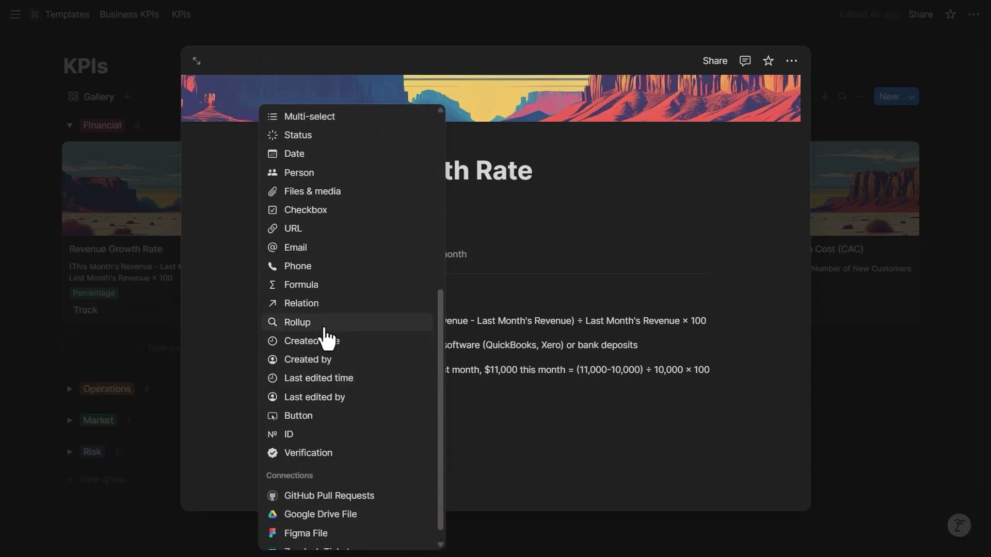
left_click(534, 403)
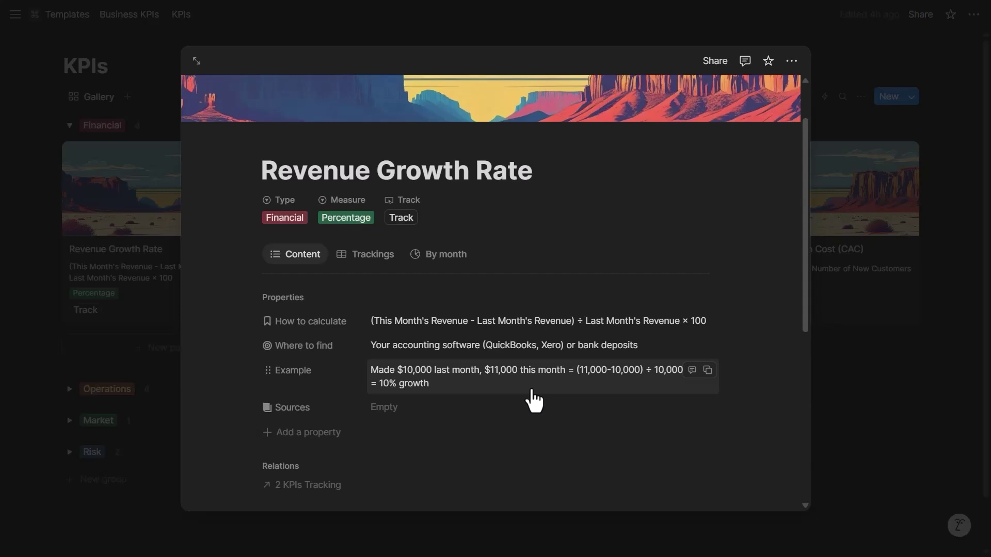
left_click(107, 321)
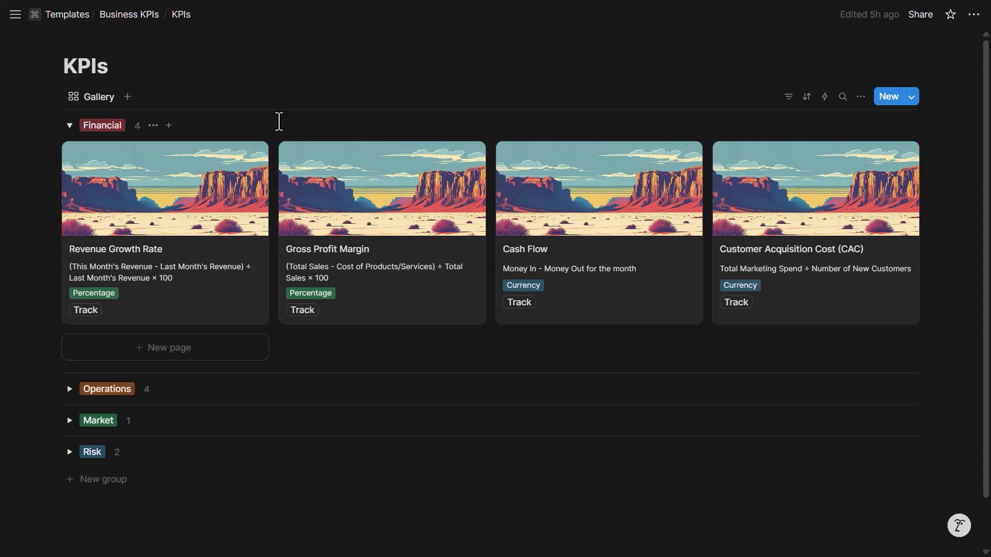
Look at the KPIs database's export settings and format choices, then close them without exporting.
left_click(974, 18)
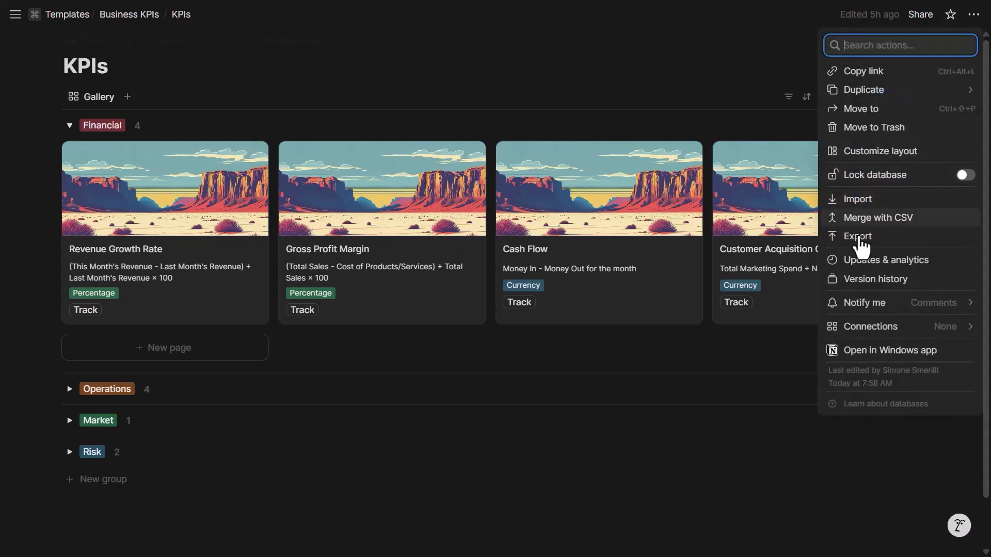
left_click(837, 241)
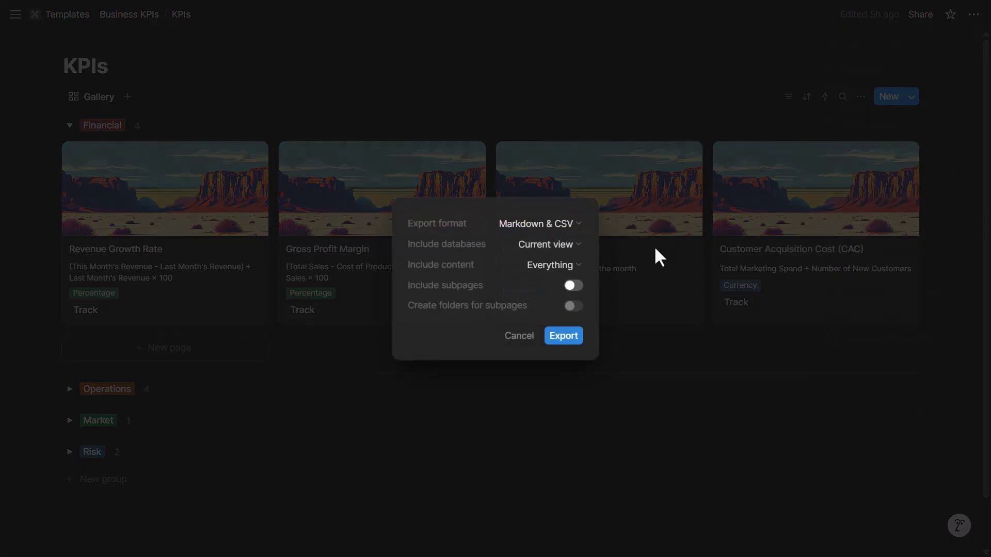
left_click(556, 226)
left_click(552, 220)
left_click(508, 117)
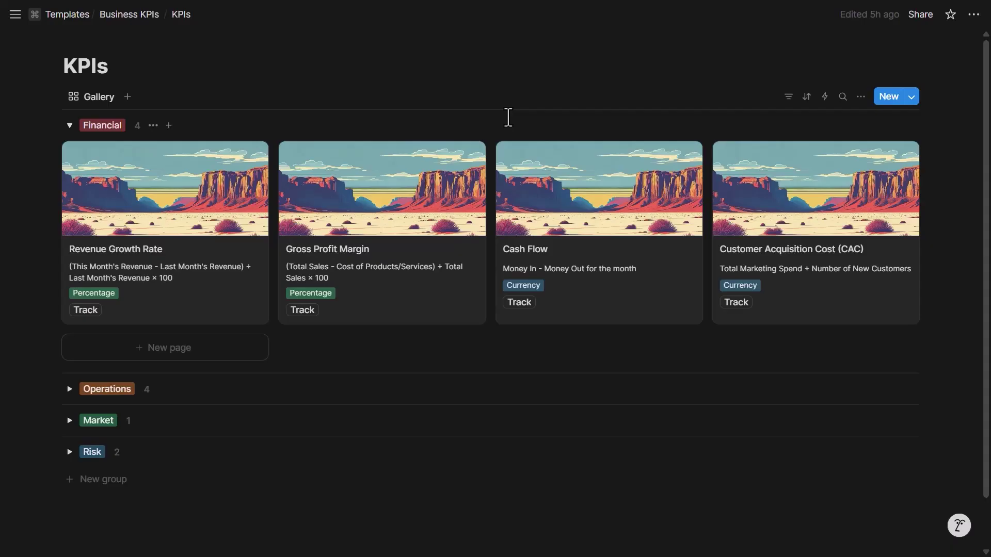